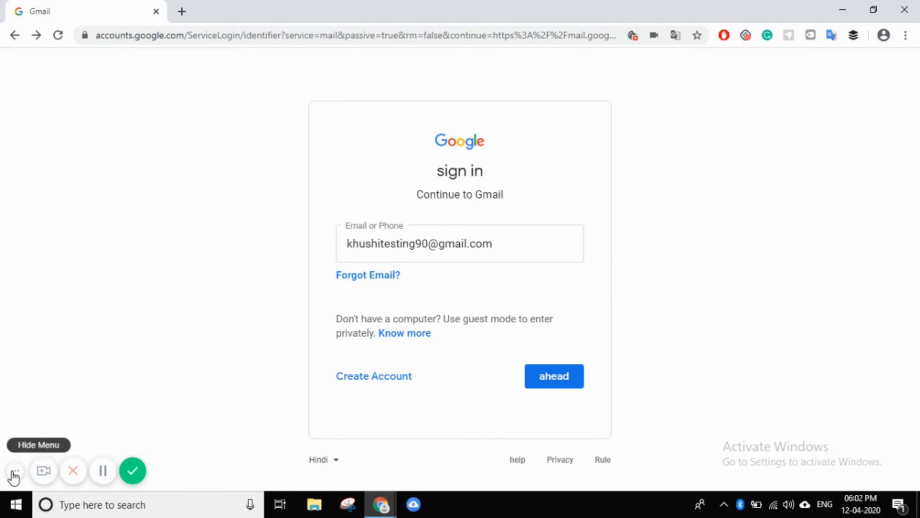
Step: Submit the account email, choose 'Forgot password?', and switch to another verification method
left_click(12, 472)
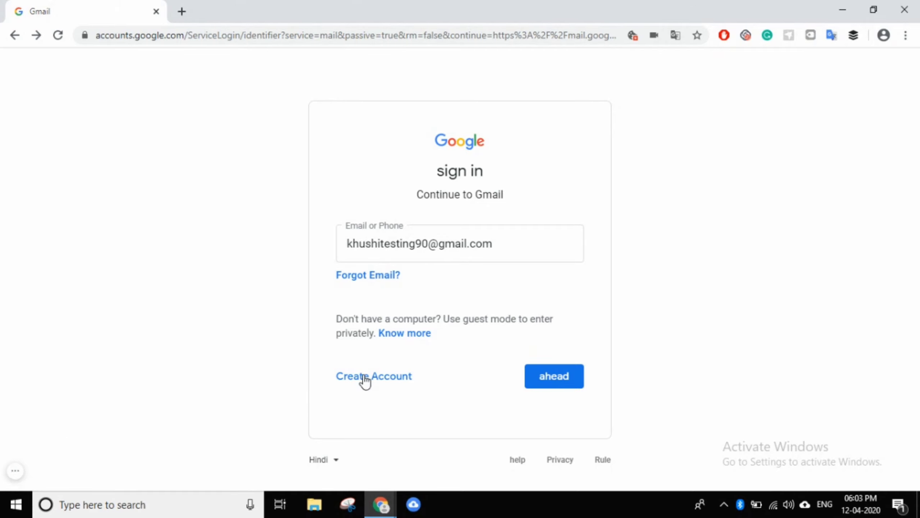
left_click(537, 379)
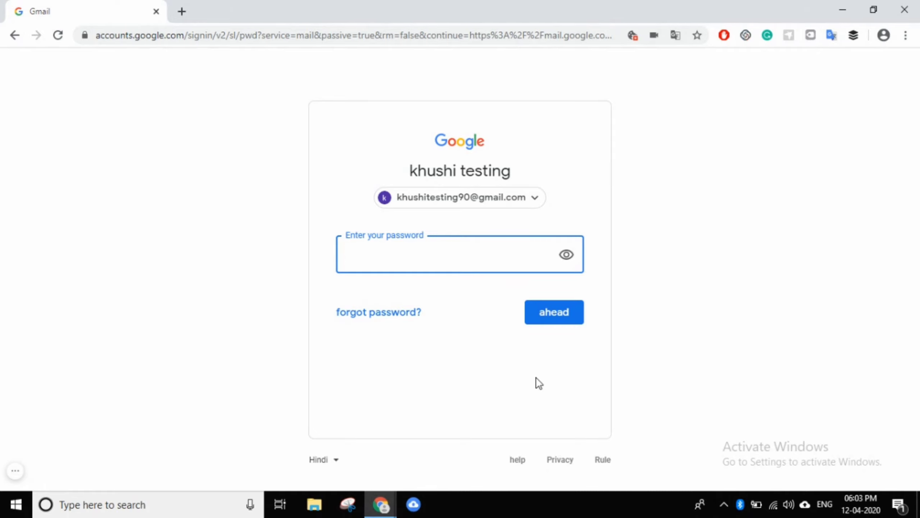
left_click(399, 316)
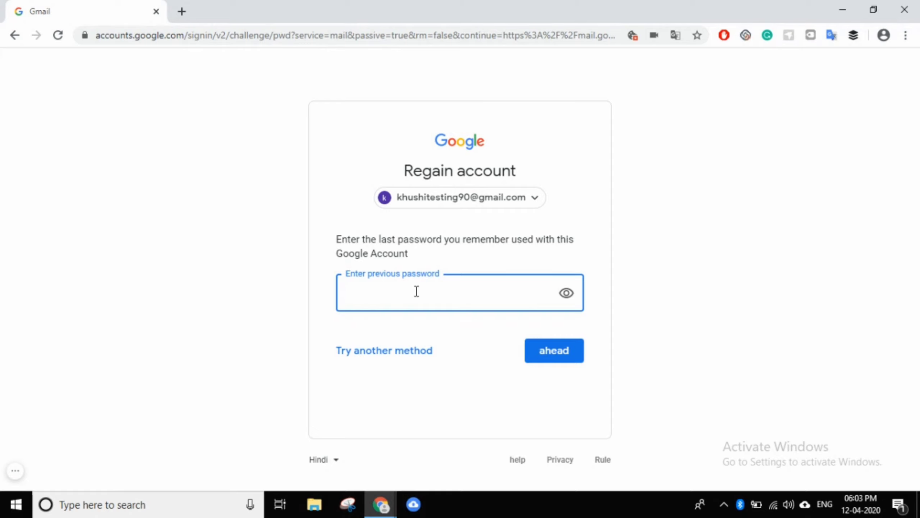
left_click(373, 354)
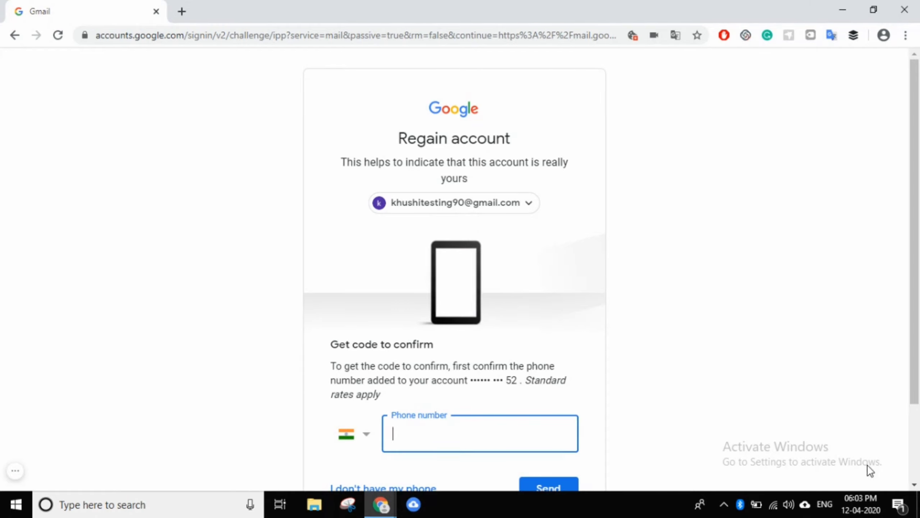
Step: Skip the phone code verification with 'I don't have my phone'
scroll(915, 449, "down", 3)
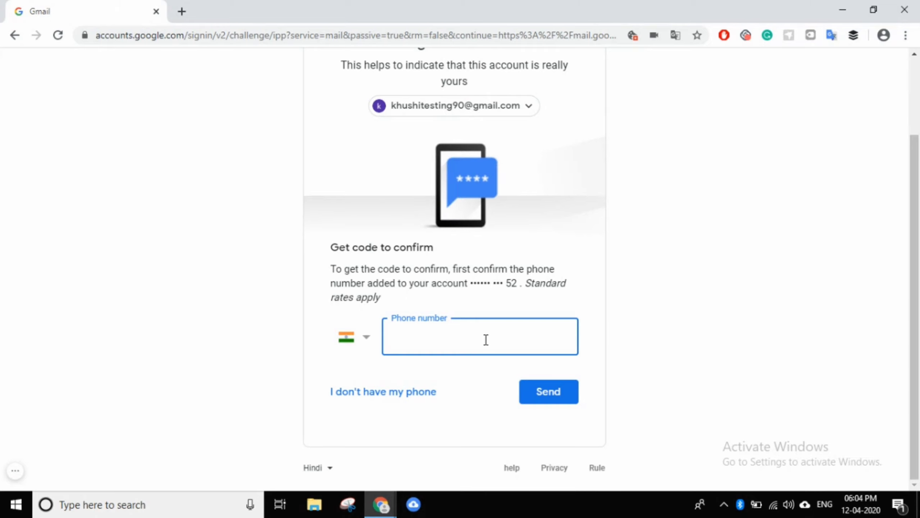
left_click(364, 393)
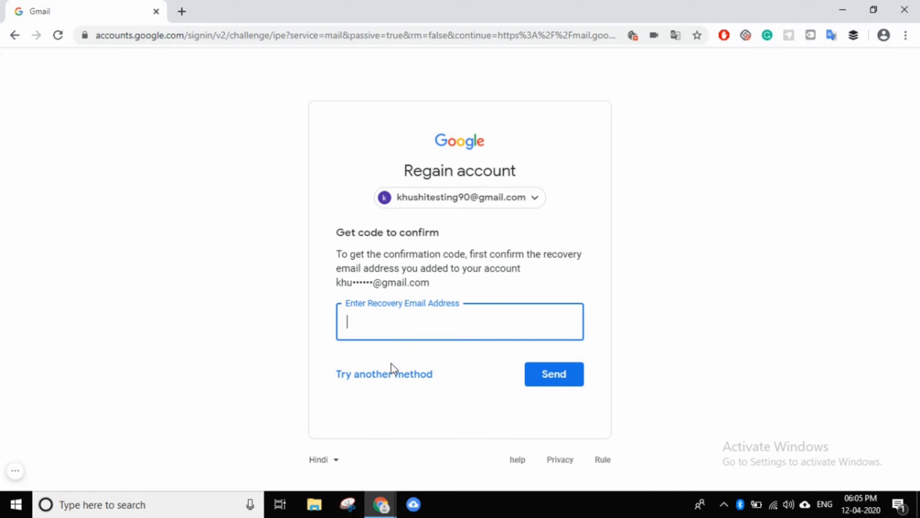
Step: Skip the recovery email verification via 'Try another method'
left_click(386, 377)
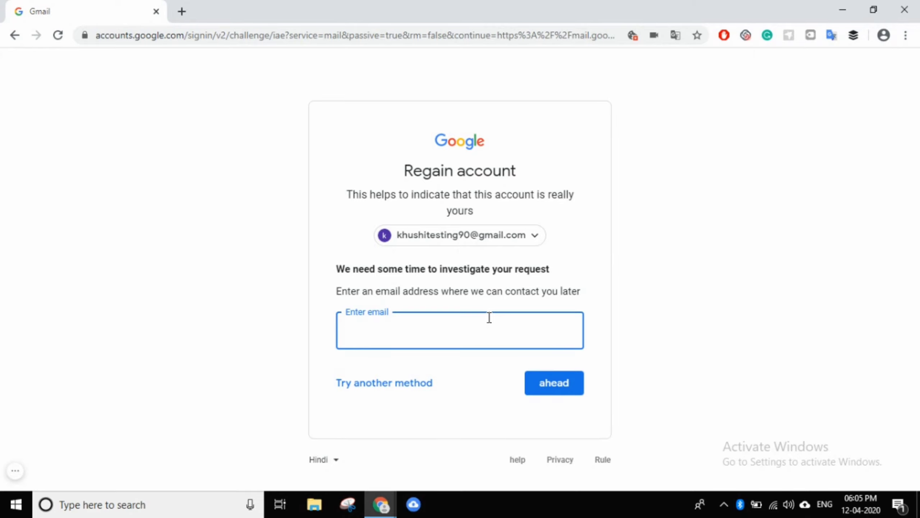
Step: Skip the contact email step via 'Try another method'
left_click(381, 389)
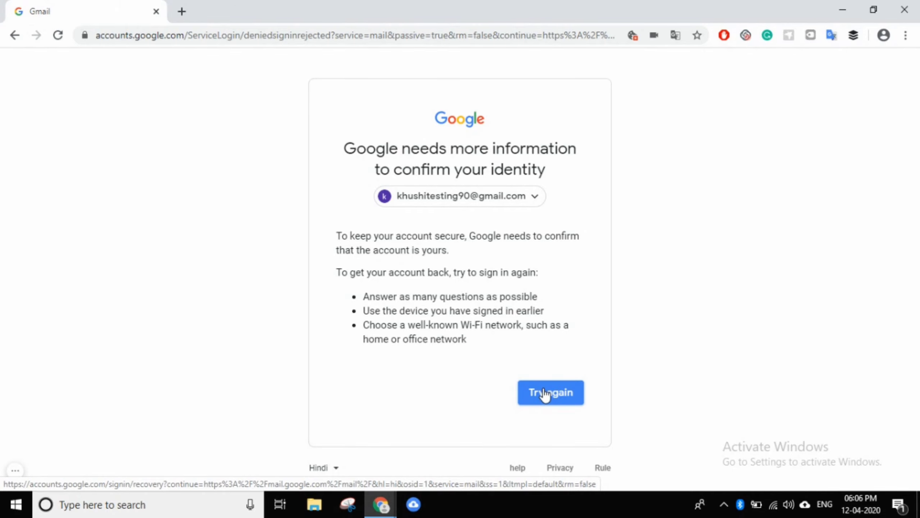
Step: Try recovery again, entering the account's email username with a typo fixed, and submit
left_click(546, 393)
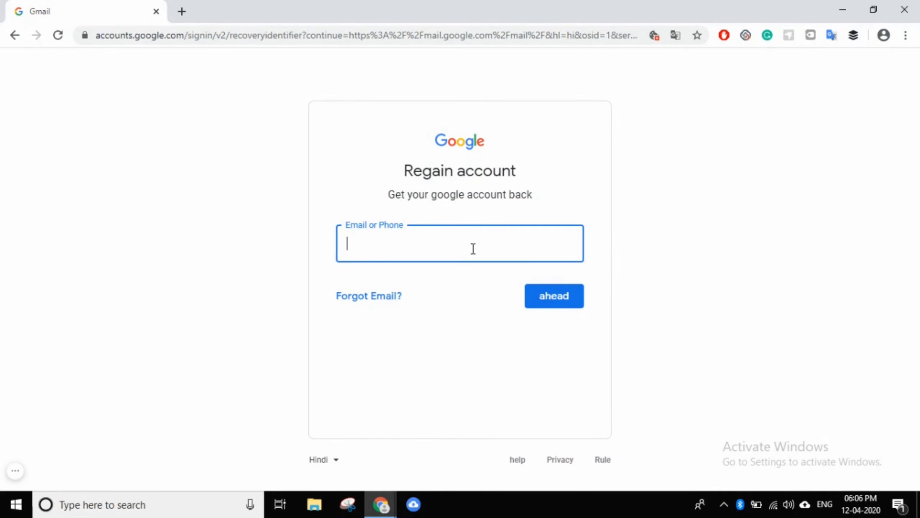
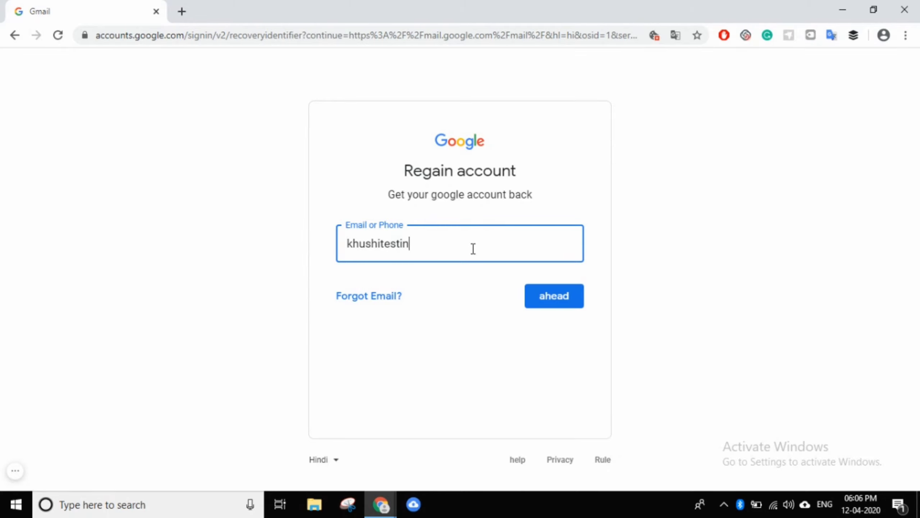
key("Return")
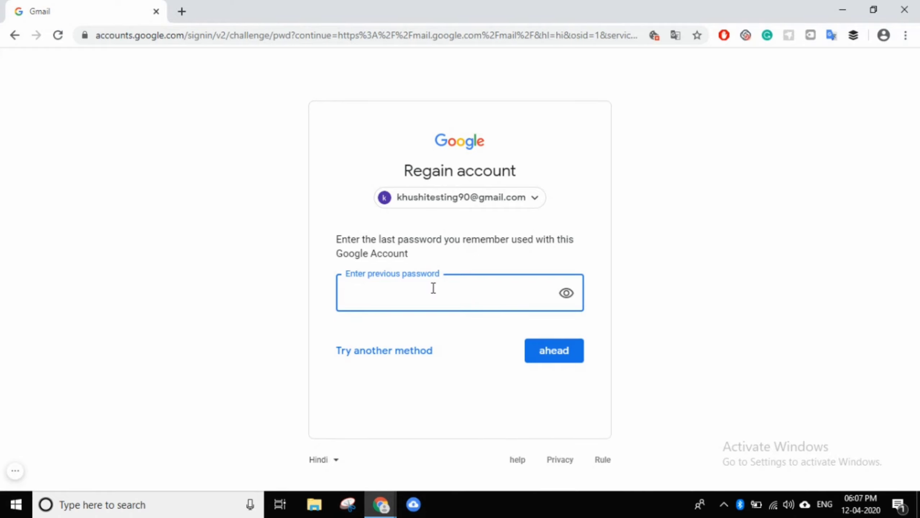
Step: Enter the account's last remembered password and submit it
type("*************")
left_click(552, 350)
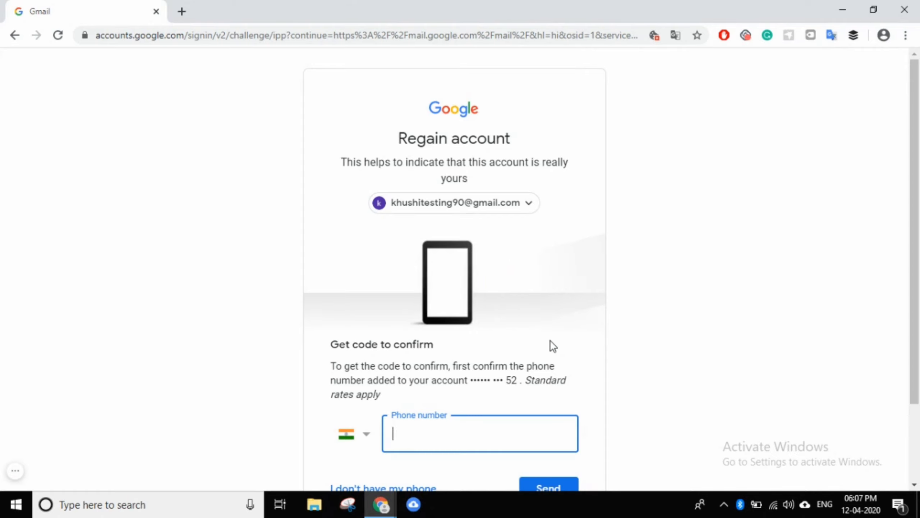
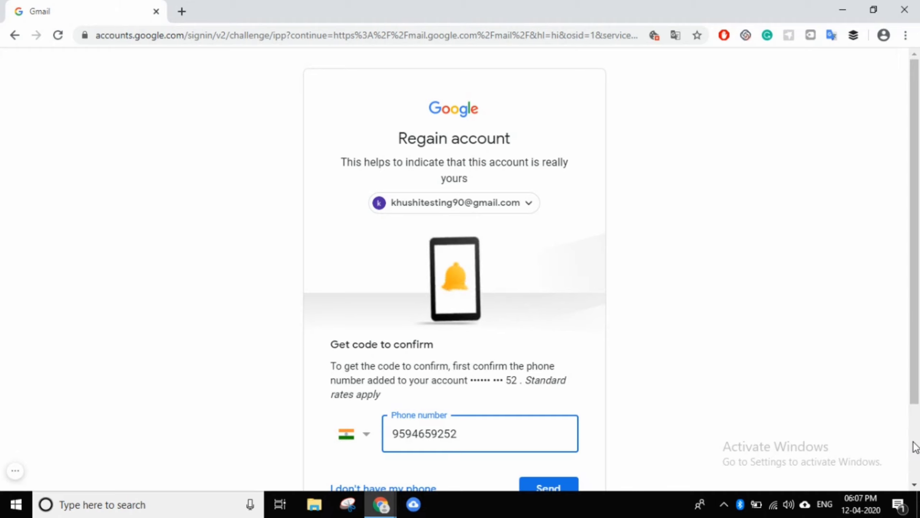
Step: Enter the linked recovery phone number and send a confirmation code to it
scroll(915, 447, "down", 3)
left_click(543, 393)
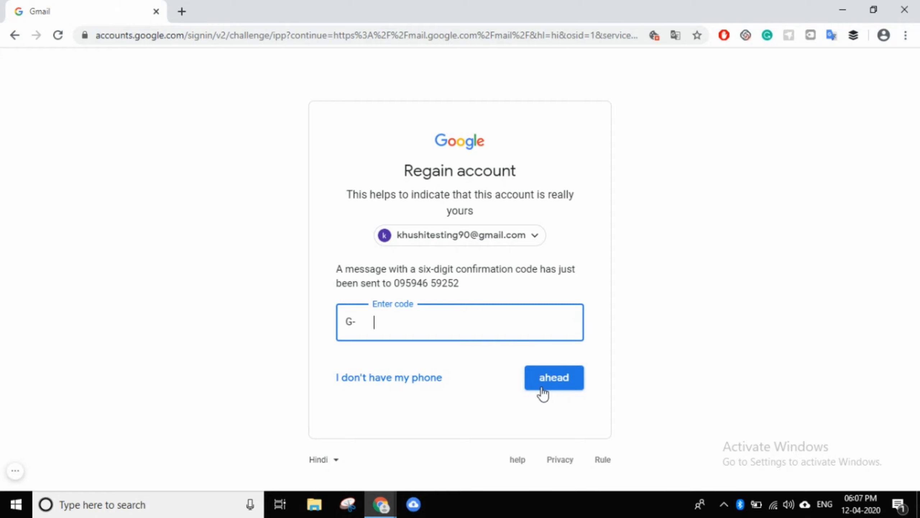
Step: Enter the six-digit confirmation code received by text and submit it
left_click(541, 388)
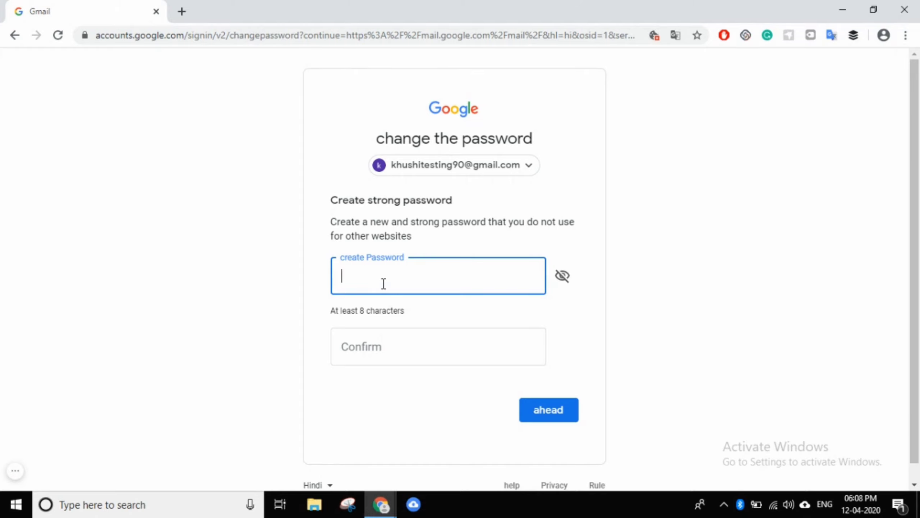
Step: Enter a new password and its confirmation, which triggers a mismatch error
type("••••••••••••••••")
left_click(393, 347)
type("•••••••••••••••")
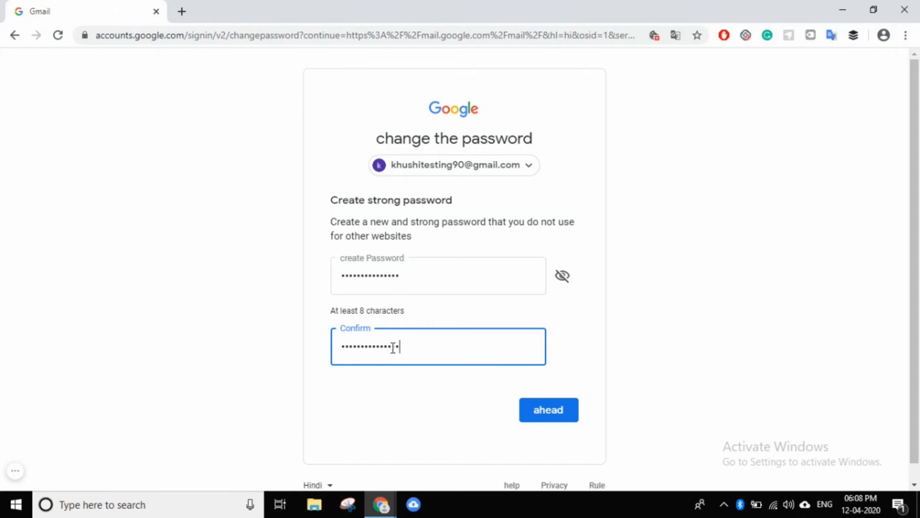
left_click(548, 410)
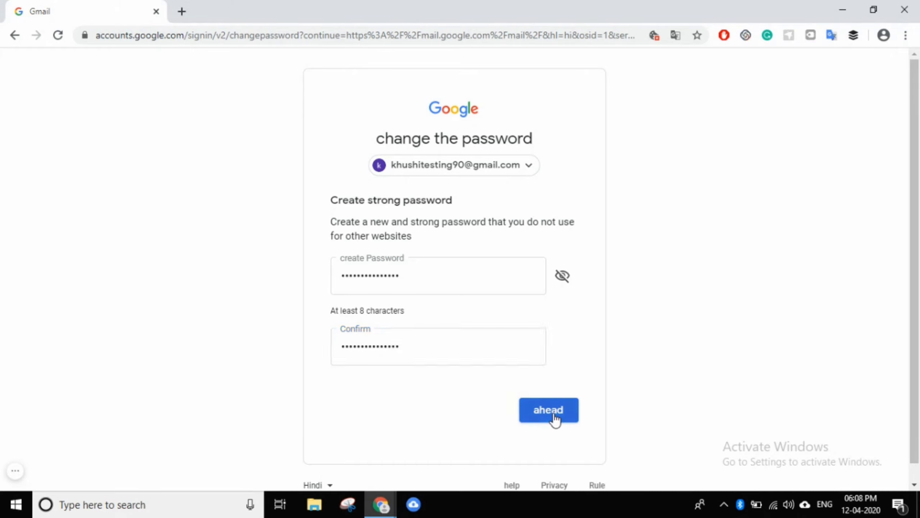
Step: Retype the new password identically in both fields to clear the mismatch
left_click(453, 282)
key("BackSpace")
key("BackSpace")
key("BackSpace")
key("BackSpace")
key("BackSpace")
key("BackSpace")
key("BackSpace")
key("BackSpace")
key("BackSpace")
key("BackSpace")
key("BackSpace")
key("BackSpace")
key("BackSpace")
key("BackSpace")
key("BackSpace")
key("BackSpace")
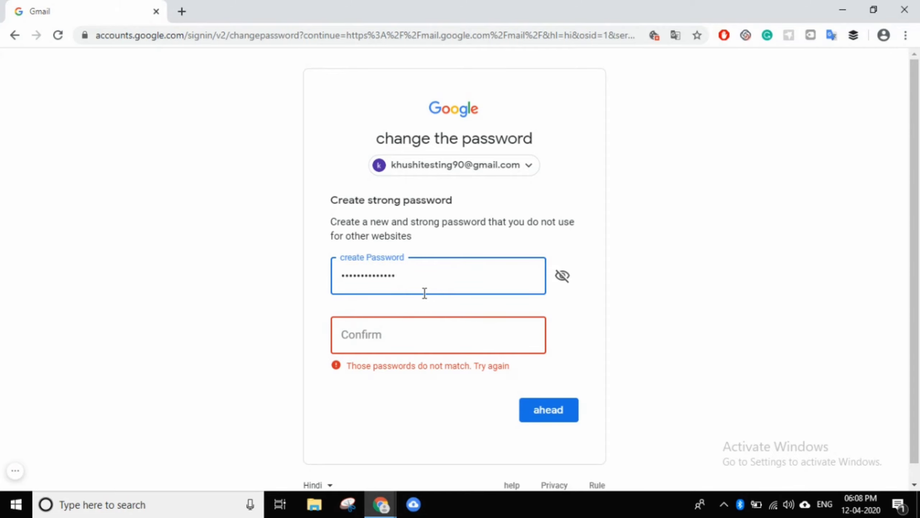
left_click(409, 328)
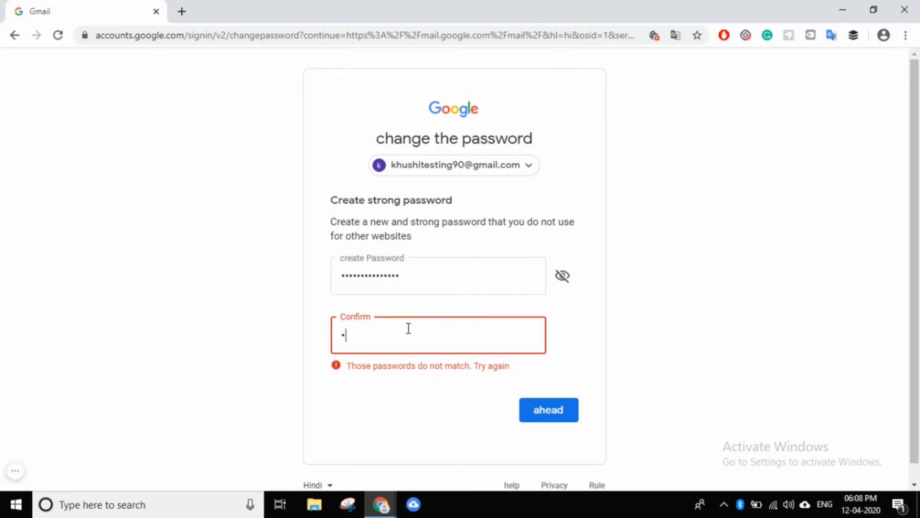
left_click(548, 414)
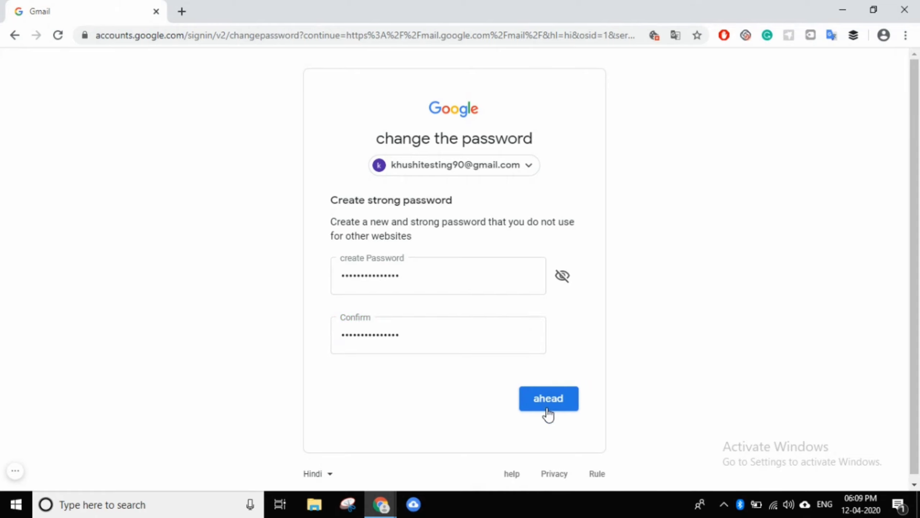
Step: Save the new password and continue from the security check to Gmail
left_click(548, 413)
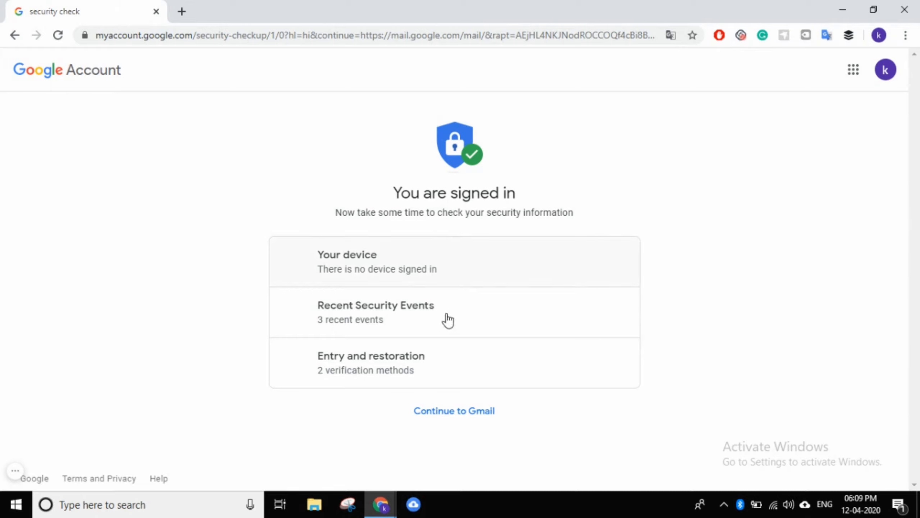
left_click(442, 415)
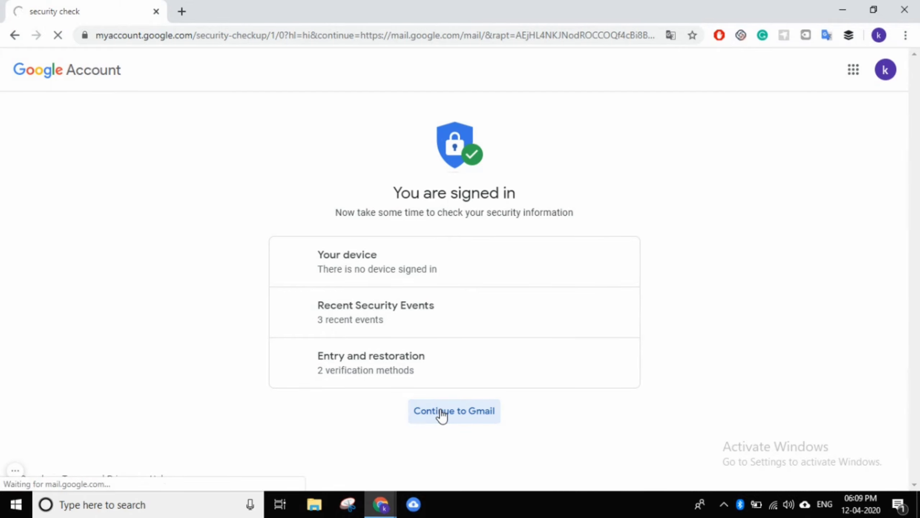